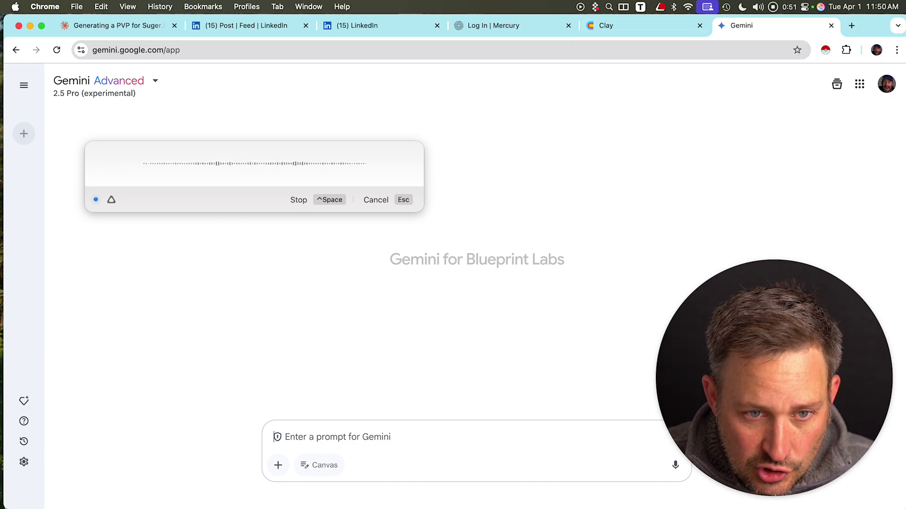
Stop dictating and send the request to search the web for the latest LLM interaction tactics.
key(ctrl+space)
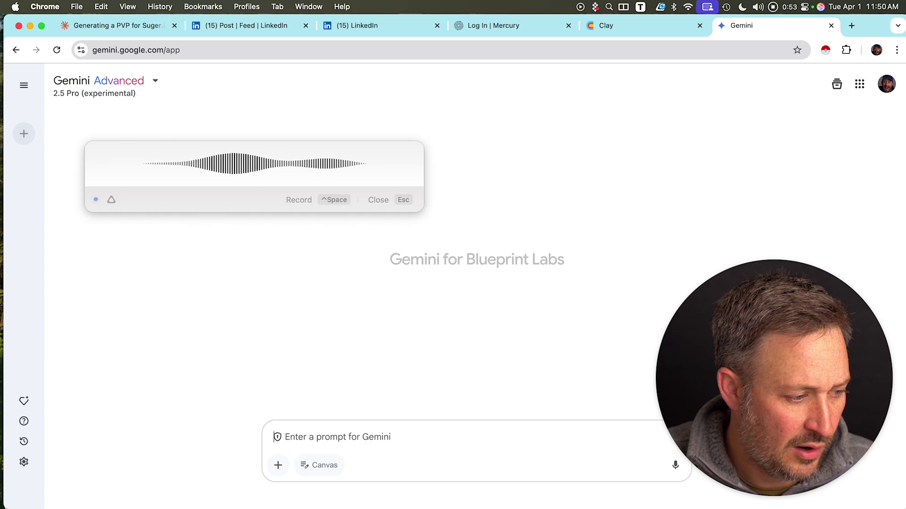
key(Return)
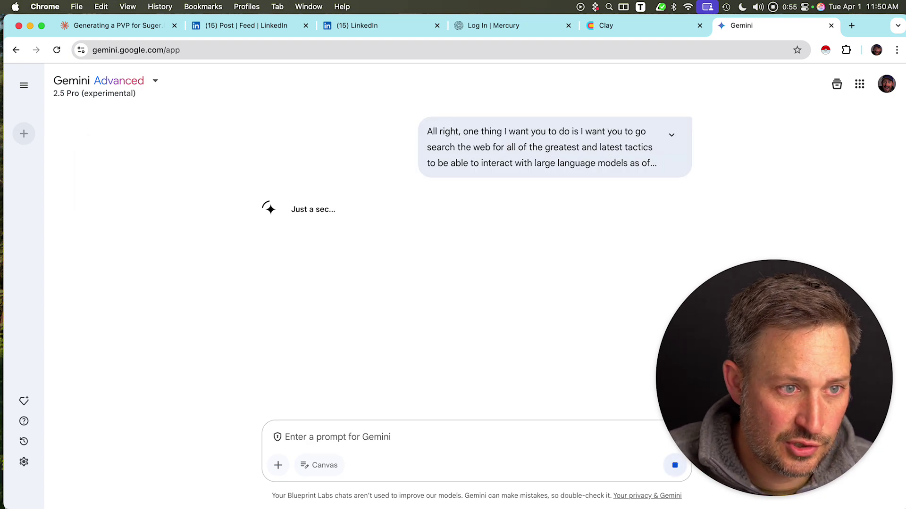
Start a new voice dictation for a follow-up once Gemini lists its Core Prompting Principles.
key(ctrl+space)
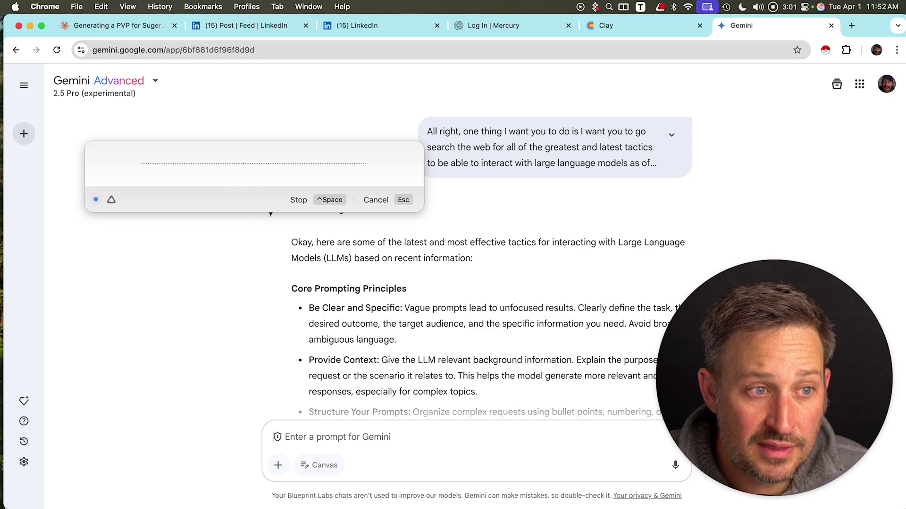
Send the dictated follow-up about the Question, Research and Answer modes, then begin another dictation.
key(ctrl+space)
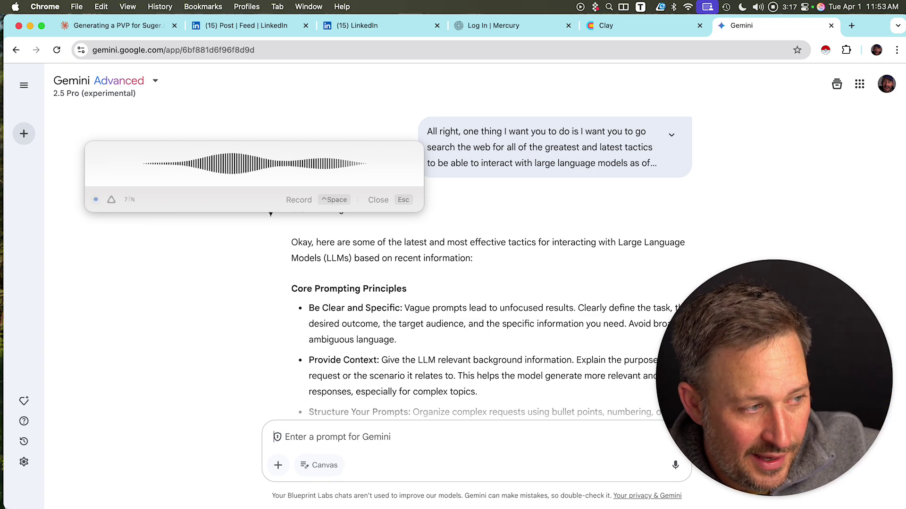
key(ctrl+space)
key(Return)
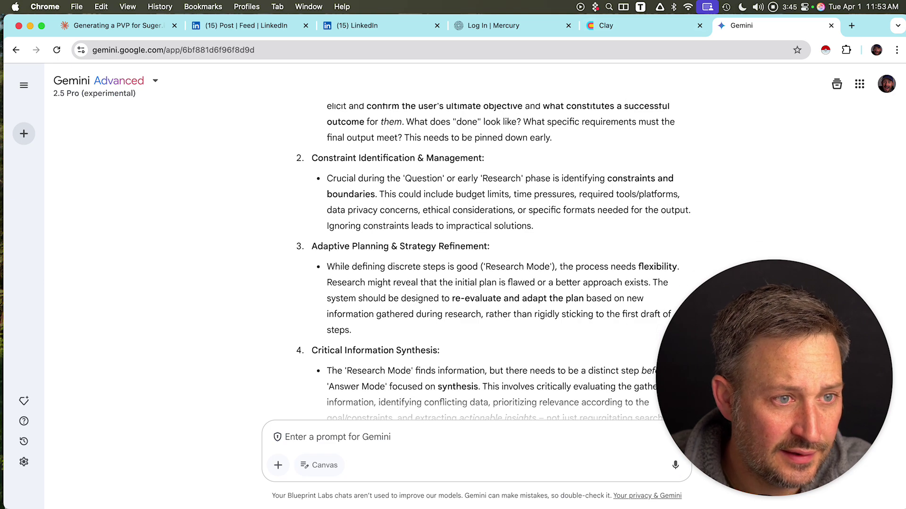
key(ctrl+space)
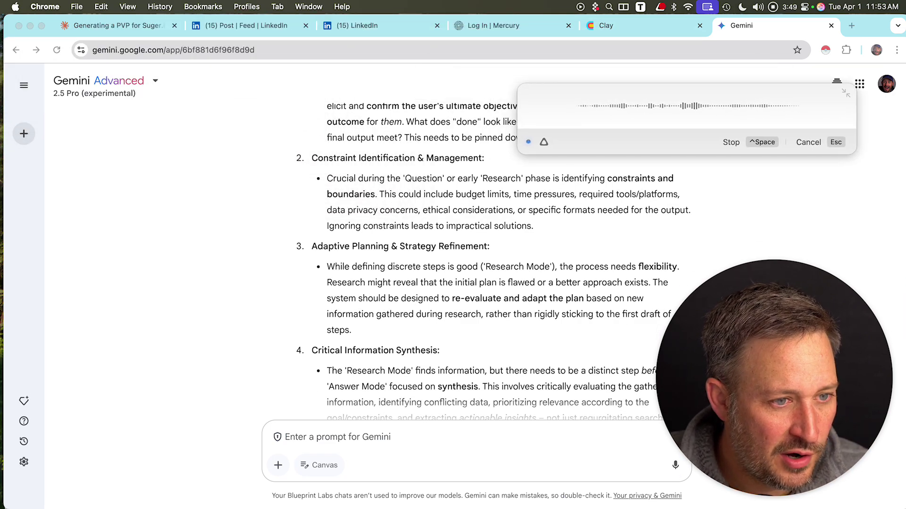
Cancel the new dictation without sending anything.
key(ctrl+space)
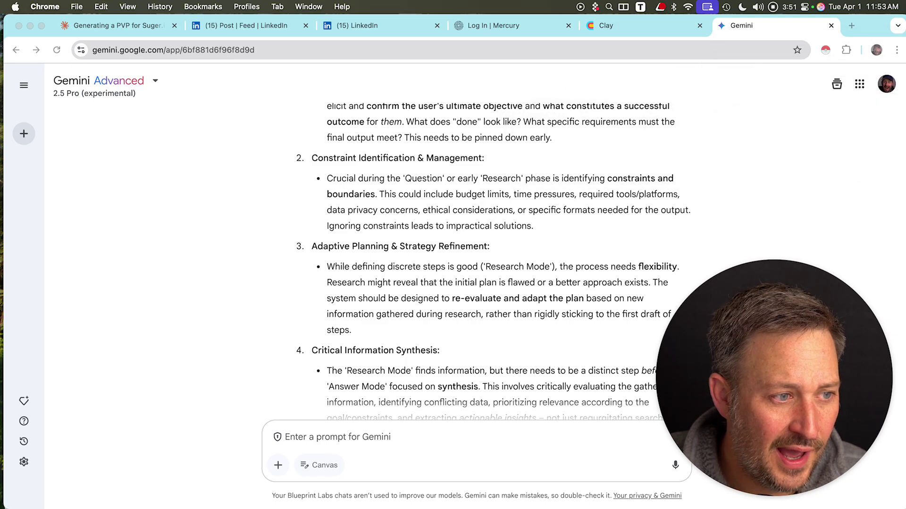
scroll(493, 261, up, 1)
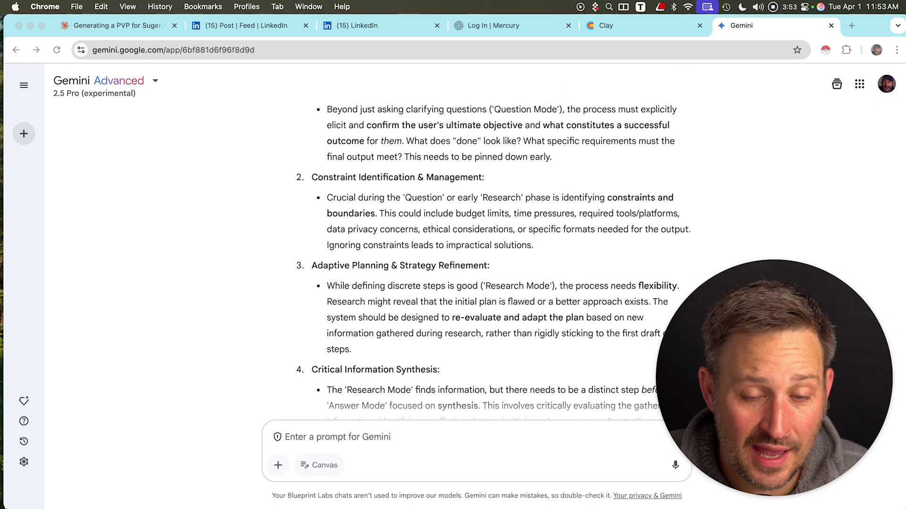
scroll(493, 261, up, 2)
Read Gemini's suggested additions down to item 9, Context Summarization & Focus, and its closing question.
scroll(493, 261, down, 1)
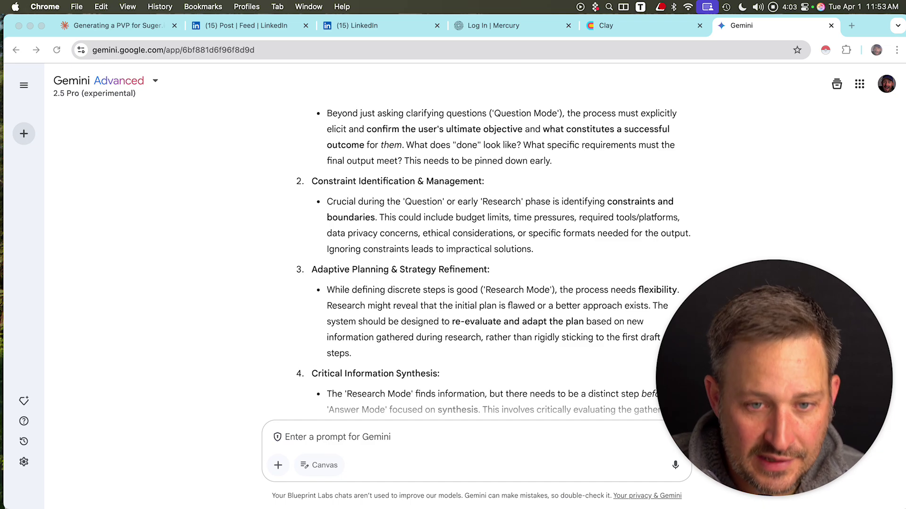
scroll(493, 263, down, 3)
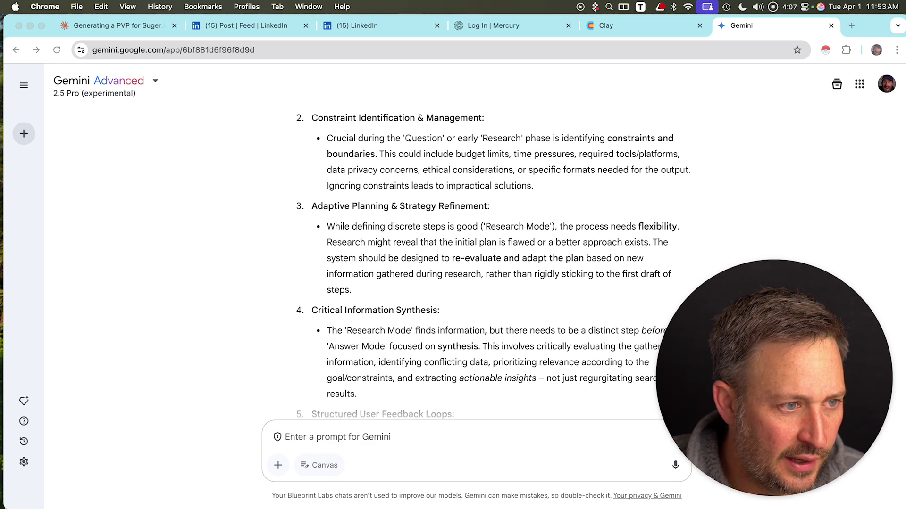
scroll(493, 259, down, 1)
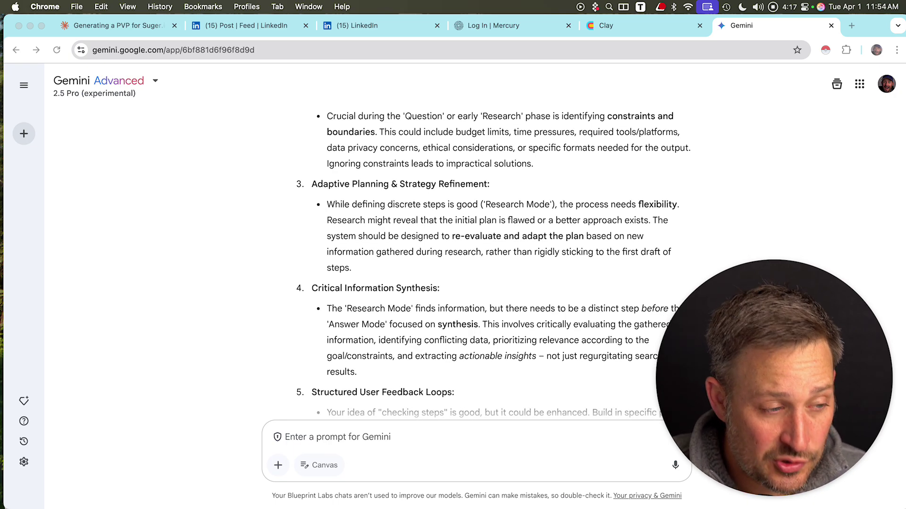
scroll(493, 261, down, 2)
scroll(493, 261, down, 1)
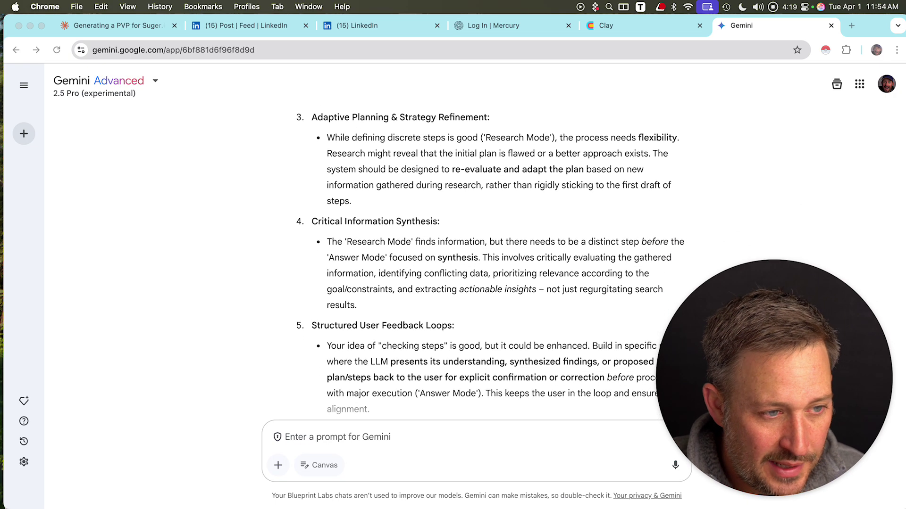
scroll(490, 261, down, 1)
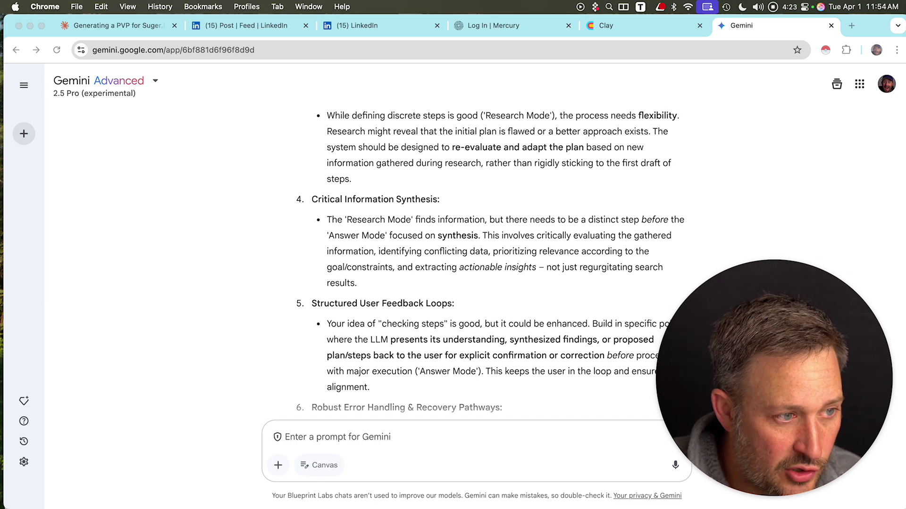
scroll(490, 261, down, 5)
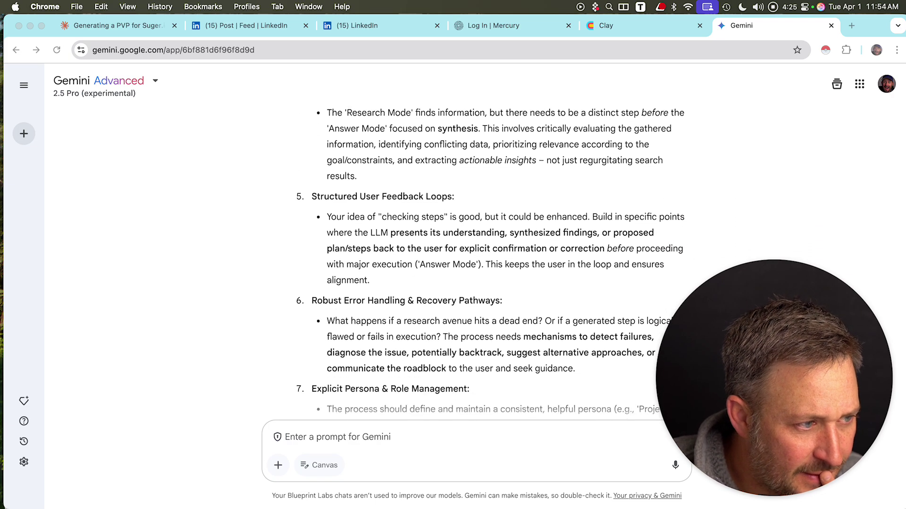
scroll(490, 261, down, 8)
scroll(491, 261, down, 10)
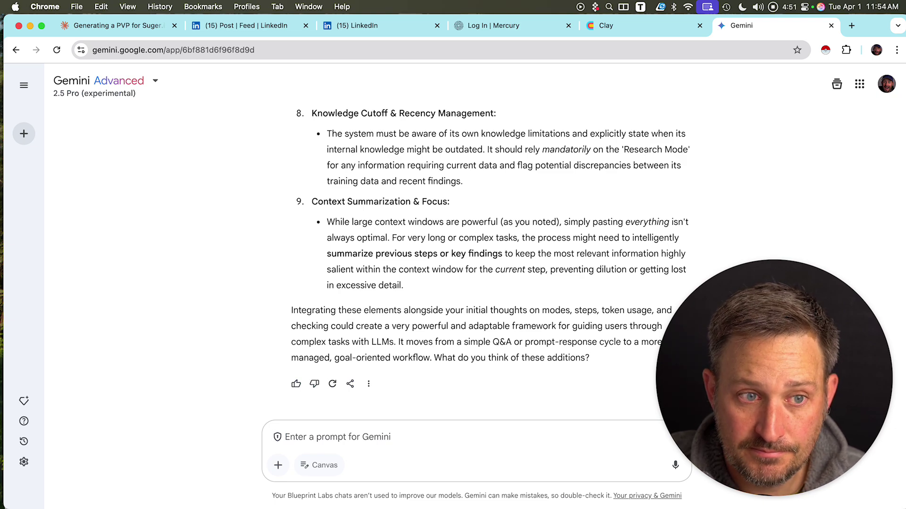
Paste in and send the dictated note introducing creative constraint with context.
key(super+v)
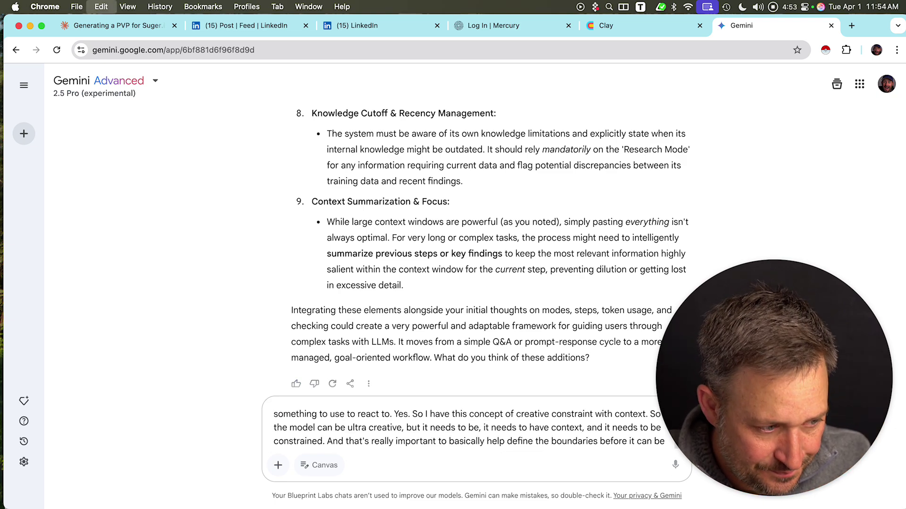
key(Return)
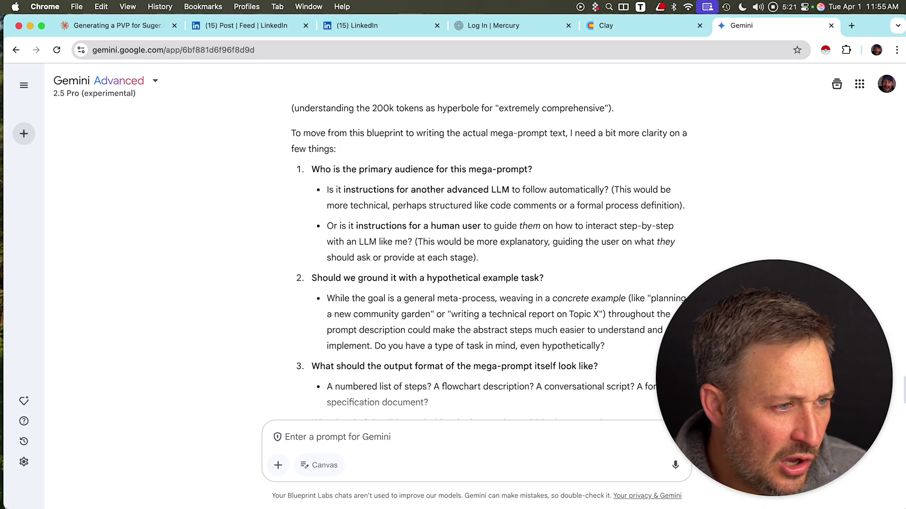
Begin voice dictation to answer Gemini's questions on audience, example task and output format.
key(ctrl+space)
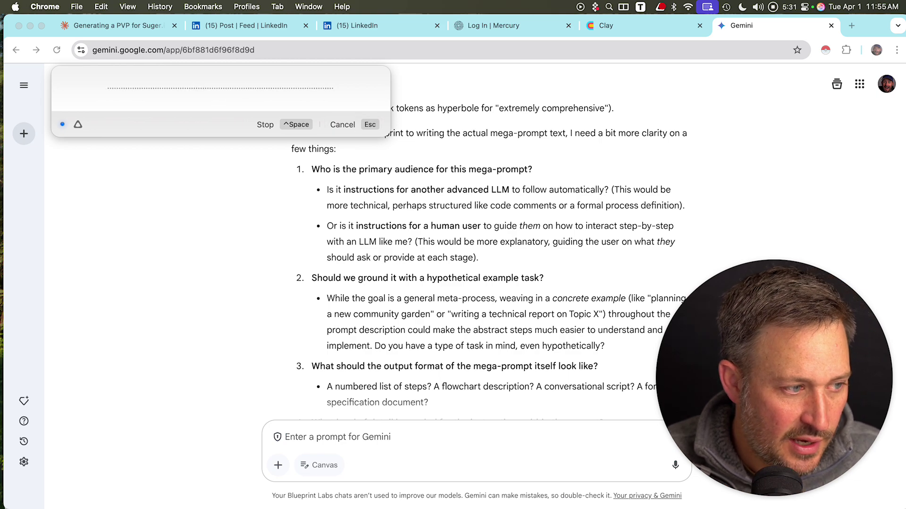
Read through Gemini's clarifying questions while dictating the audience answer, then stop recording.
scroll(489, 261, down, 1)
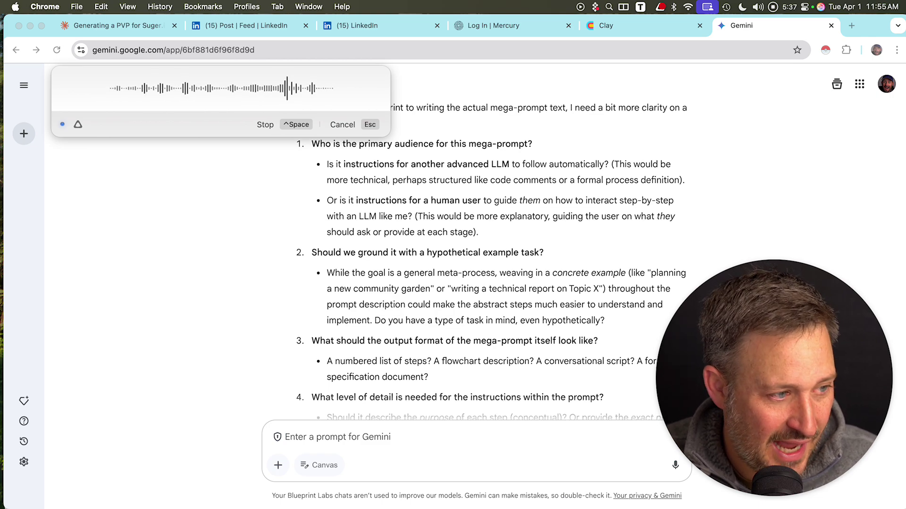
scroll(489, 261, down, 1)
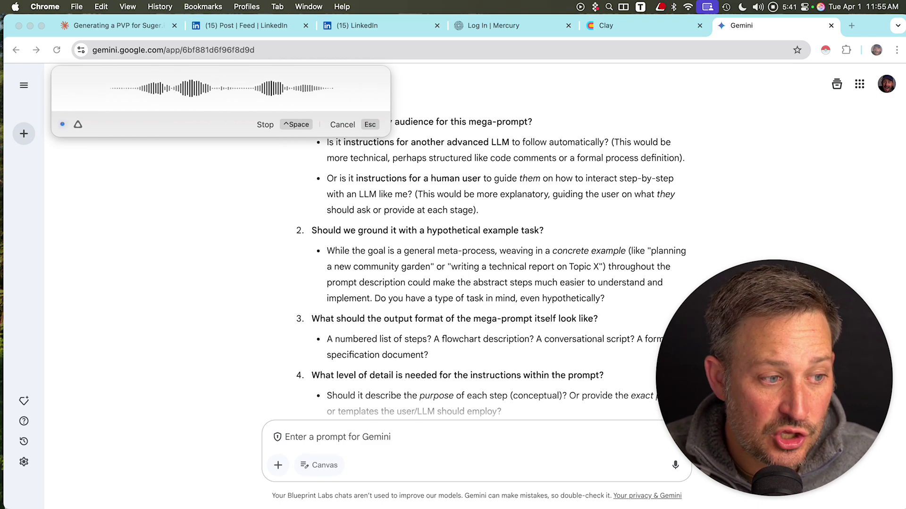
scroll(488, 261, down, 1)
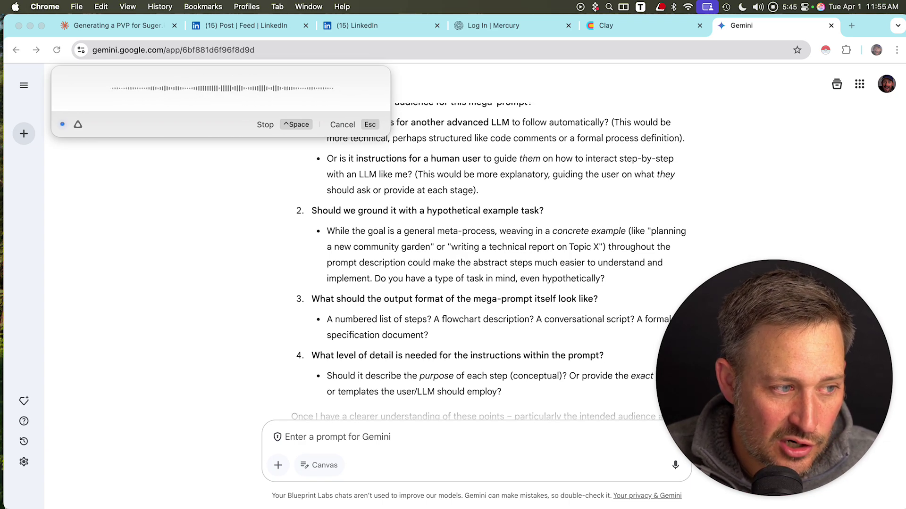
scroll(489, 261, down, 1)
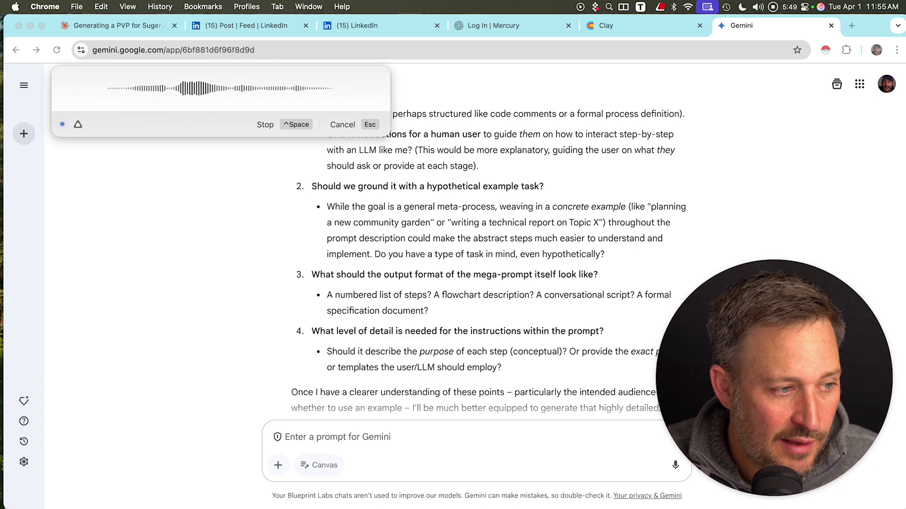
scroll(489, 261, down, 1)
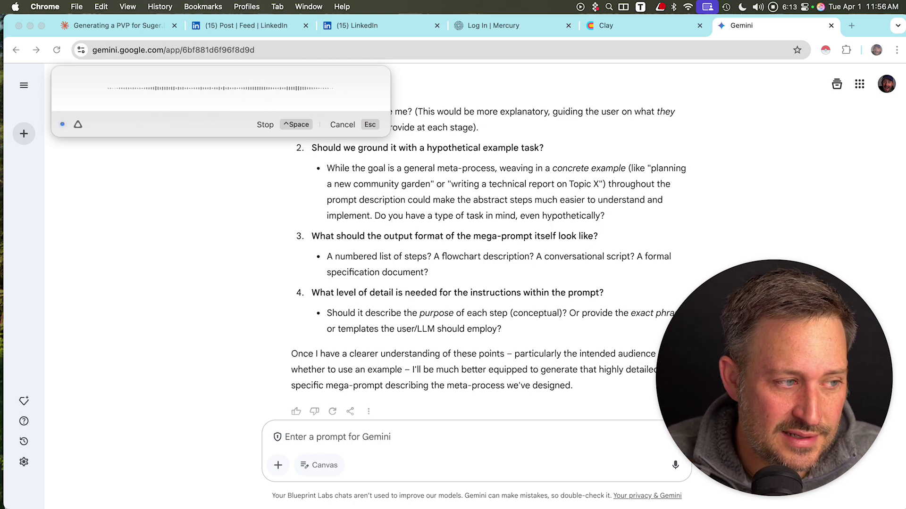
scroll(489, 259, down, 1)
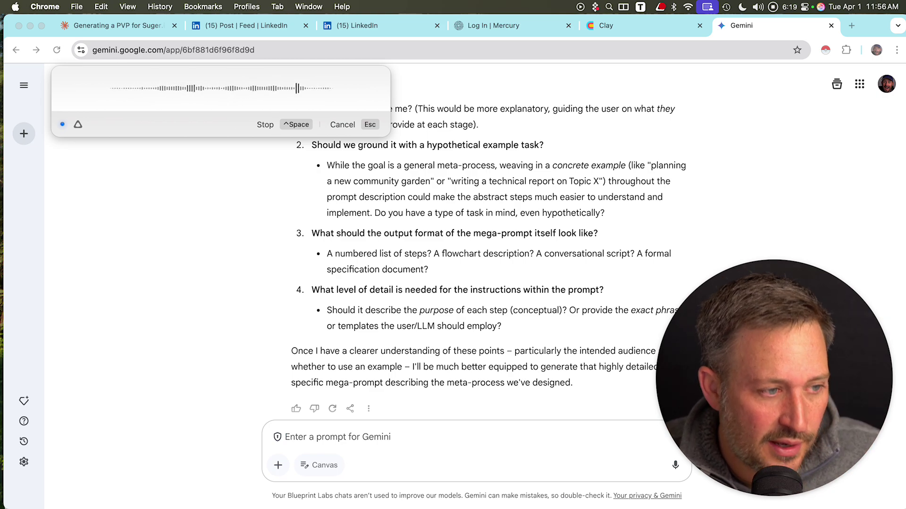
scroll(489, 259, down, 1)
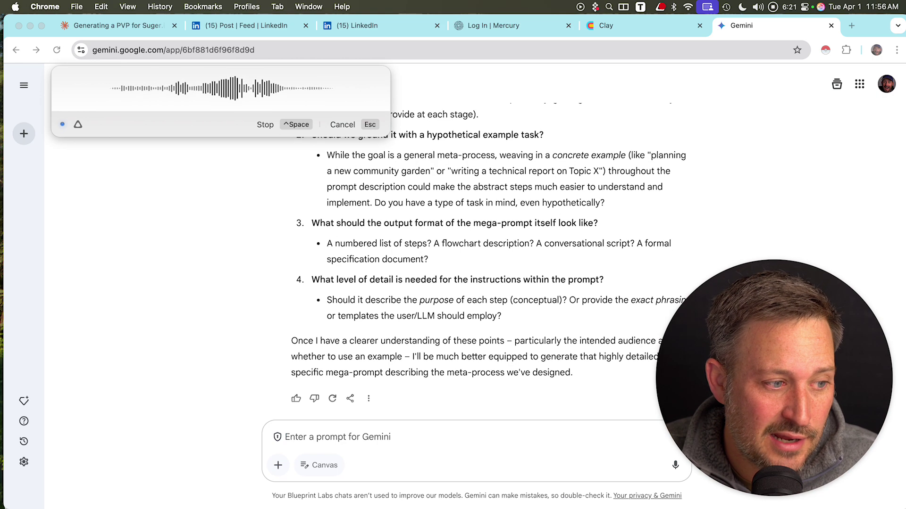
scroll(488, 259, up, 1)
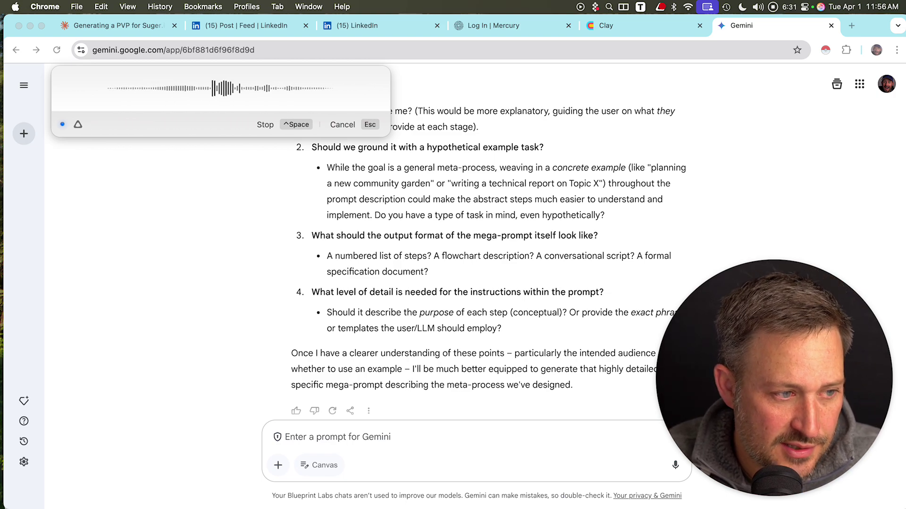
scroll(488, 261, down, 2)
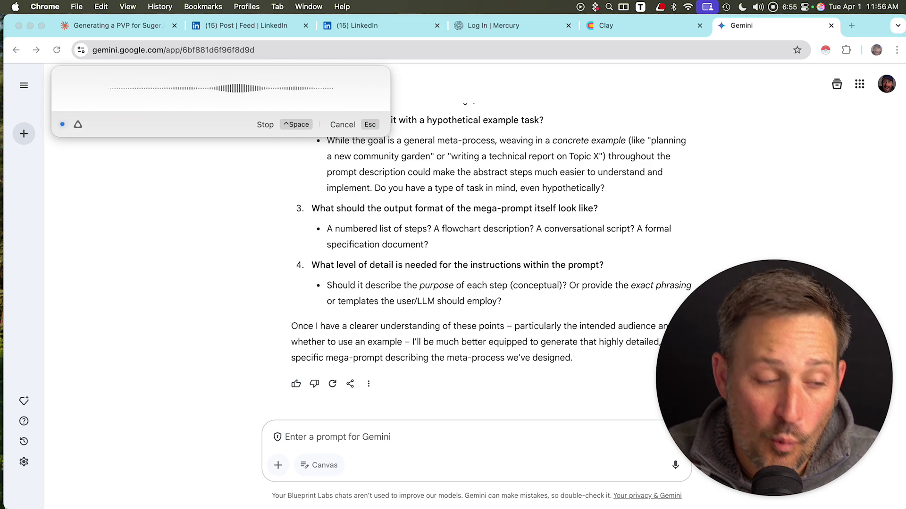
click(274, 437)
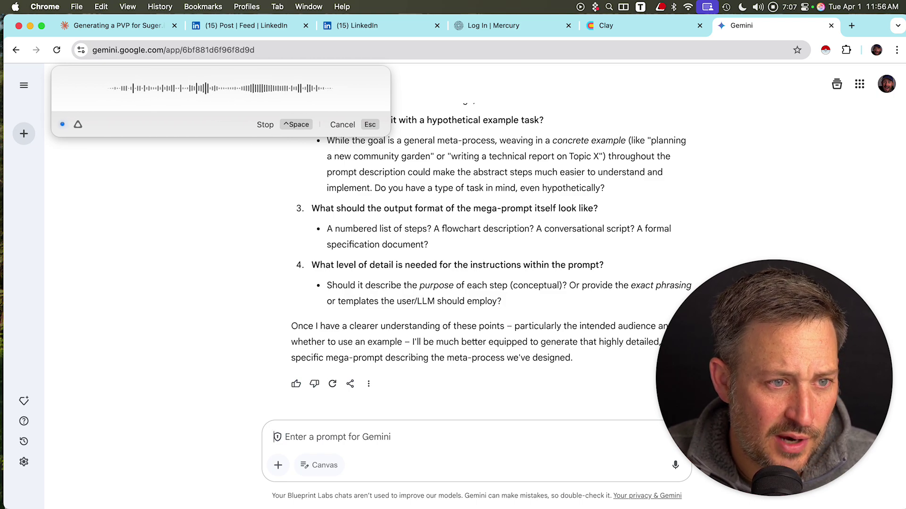
key(ctrl+space)
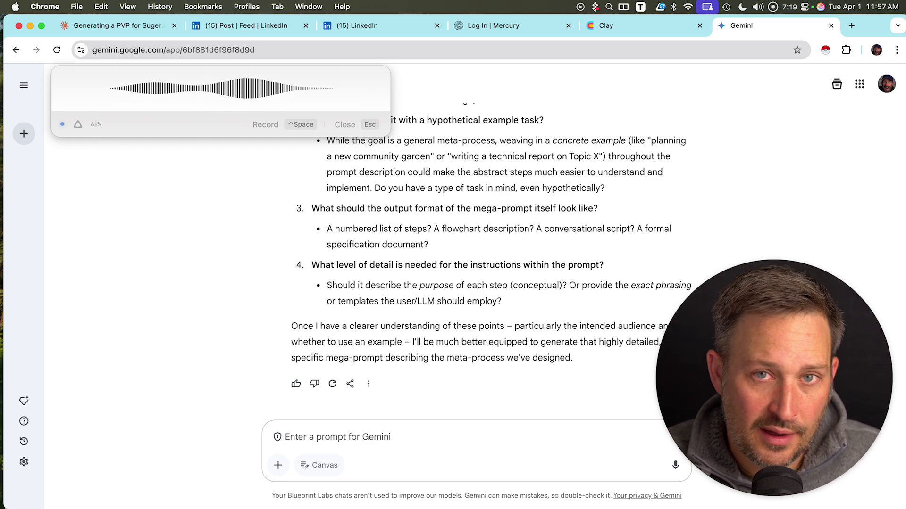
Insert the transcribed answer that the audience is people reverse engineering or talking to LLMs.
key(ctrl+space)
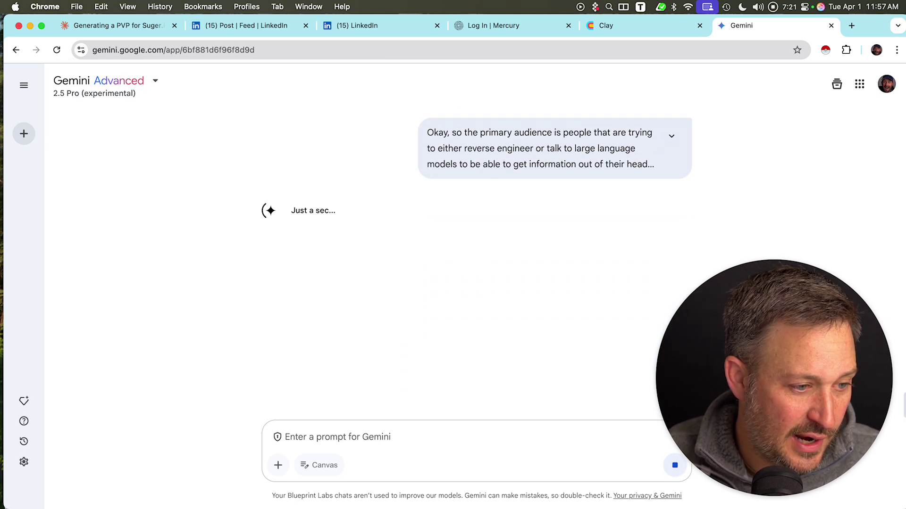